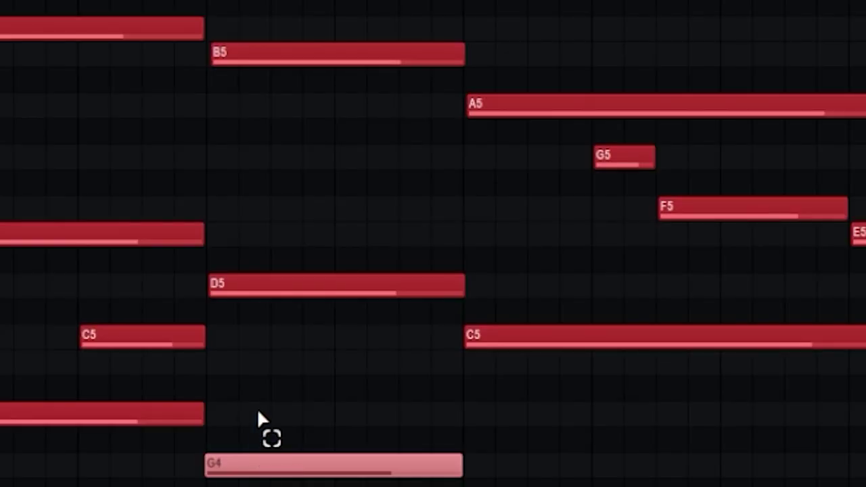
# - Highlight the G4, D5 and B5 notes of the piano's second chord one at a time to examine its voicing
pyautogui.moveTo(285, 361); pyautogui.dragTo(191, 356)
pyautogui.moveTo(278, 233); pyautogui.dragTo(248, 318)
pyautogui.click(232, 380)
pyautogui.moveTo(247, 249); pyautogui.dragTo(246, 333)
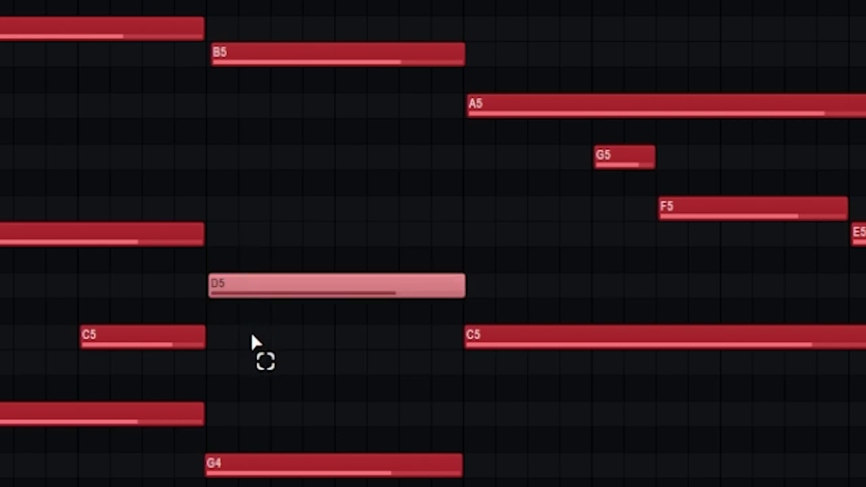
pyautogui.moveTo(256, 221); pyautogui.dragTo(224, 214)
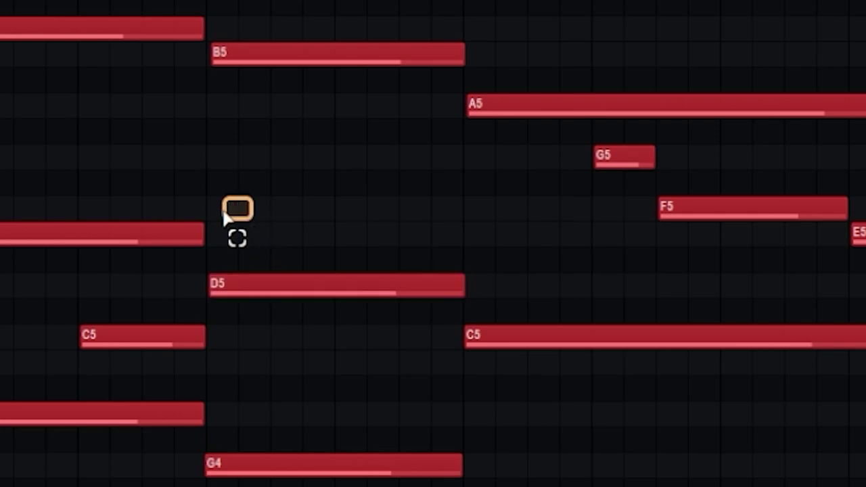
pyautogui.moveTo(202, 94); pyautogui.dragTo(477, 90)
pyautogui.moveTo(318, 1); pyautogui.dragTo(316, 100)
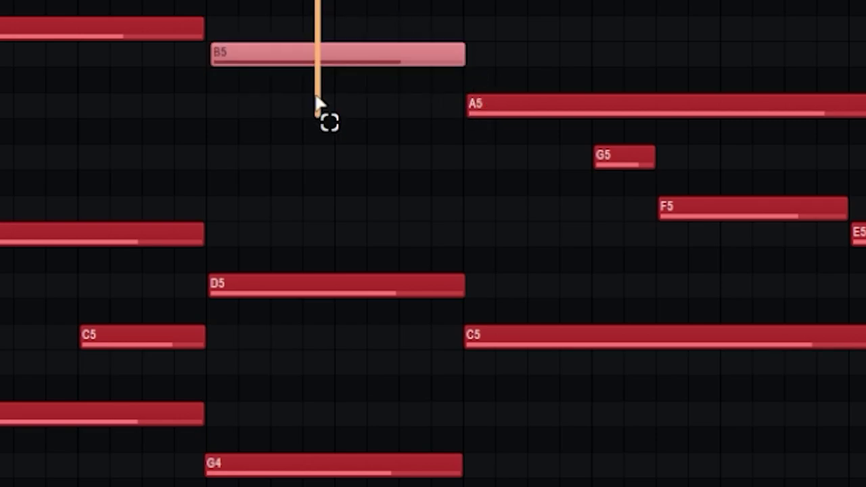
pyautogui.click(316, 94)
# - Highlight the F4 and C5 notes of the piano chord starting at bar 2 to examine its voicing
pyautogui.scroll(-2, 433, 243)
pyautogui.click(319, 295)
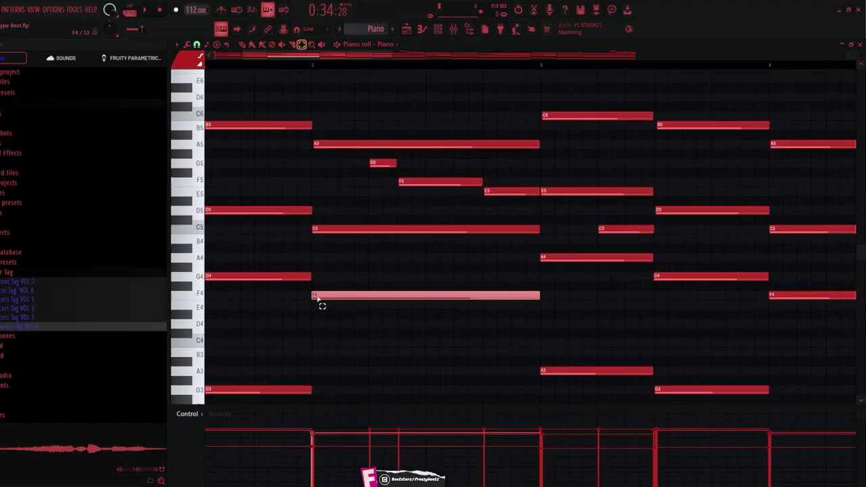
pyautogui.moveTo(332, 254); pyautogui.dragTo(318, 261)
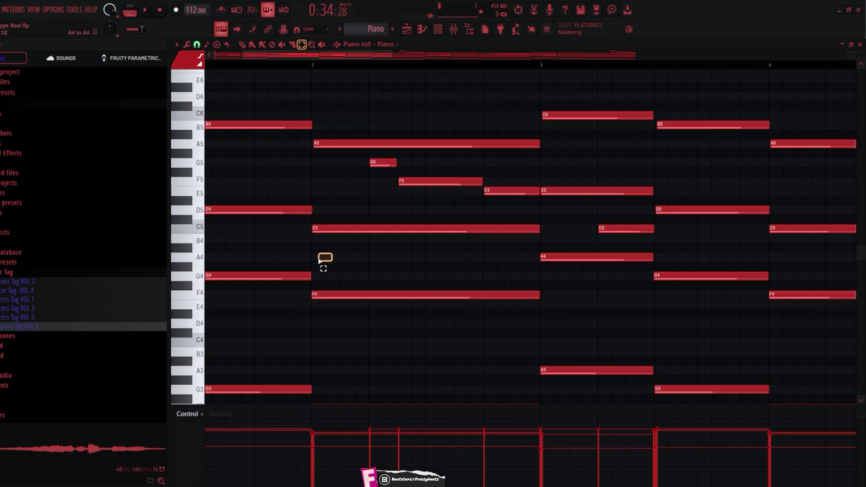
pyautogui.moveTo(328, 206); pyautogui.dragTo(327, 238)
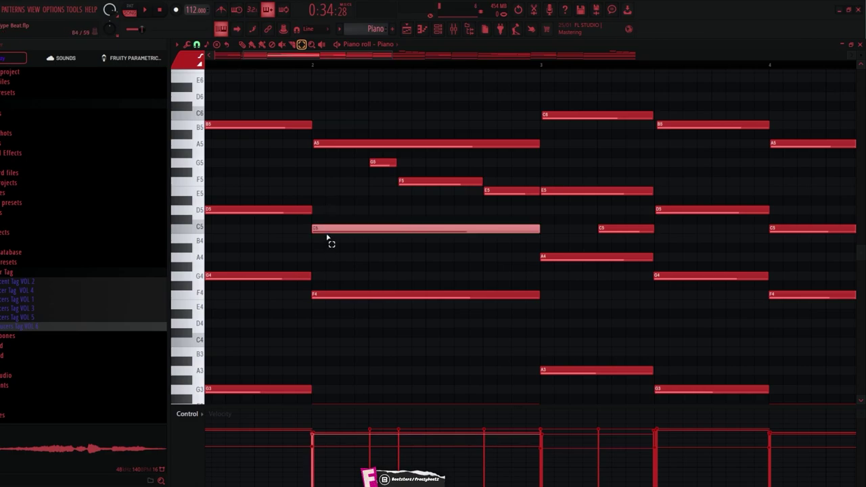
pyautogui.click(325, 195)
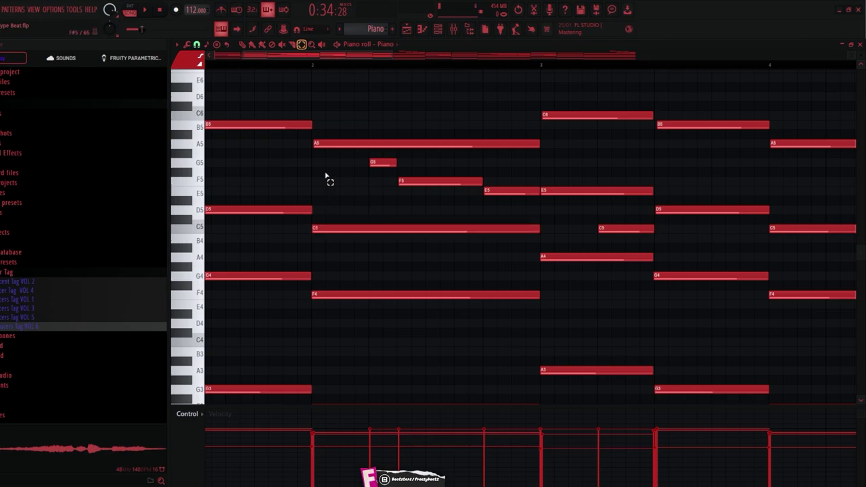
# - Examine the short piano melody notes G5, F5 and E5 after bar 2 and the high notes ending bar 4
pyautogui.moveTo(312, 161); pyautogui.dragTo(437, 195)
pyautogui.scroll(-3, 351, 197)
pyautogui.scroll(-2, 439, 186)
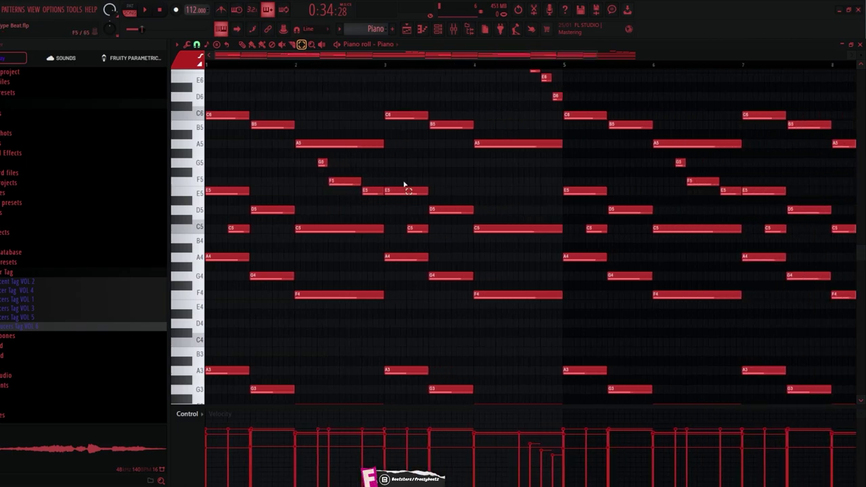
pyautogui.scroll(2, 474, 149)
pyautogui.moveTo(508, 113); pyautogui.dragTo(549, 166)
pyautogui.scroll(-2, 434, 142)
pyautogui.scroll(-2, 305, 305)
# - Inspect the start timing of the A5 and C5 piano chord notes against the grid and review the full eight-bar pattern
pyautogui.scroll(3, 262, 233)
pyautogui.scroll(5, 298, 156)
pyautogui.moveTo(305, 142); pyautogui.dragTo(293, 167)
pyautogui.click(298, 163)
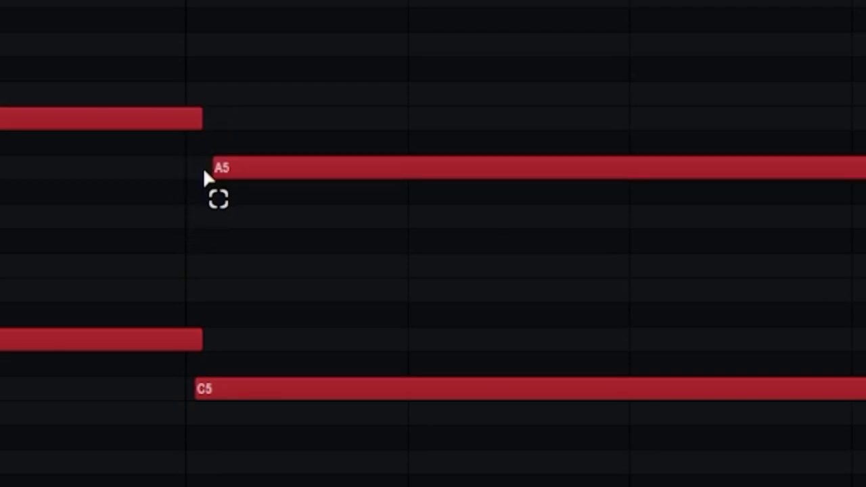
pyautogui.scroll(-4, 607, 153)
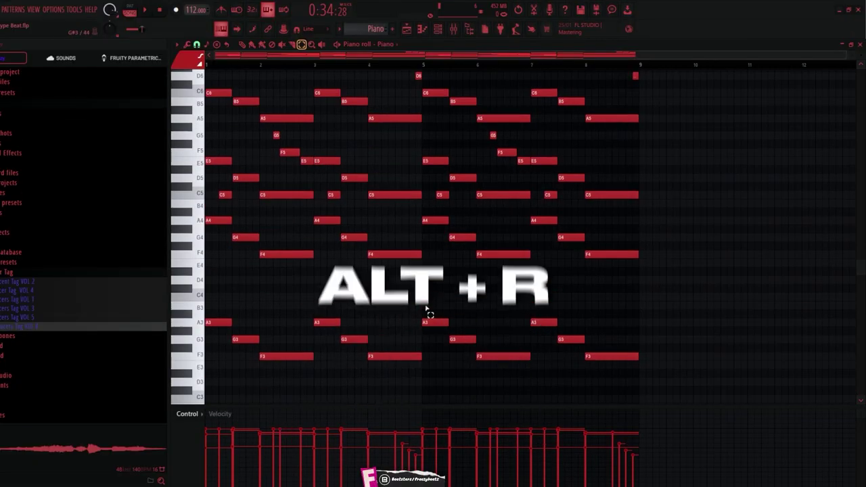
pyautogui.scroll(-2, 365, 230)
pyautogui.scroll(4, 353, 212)
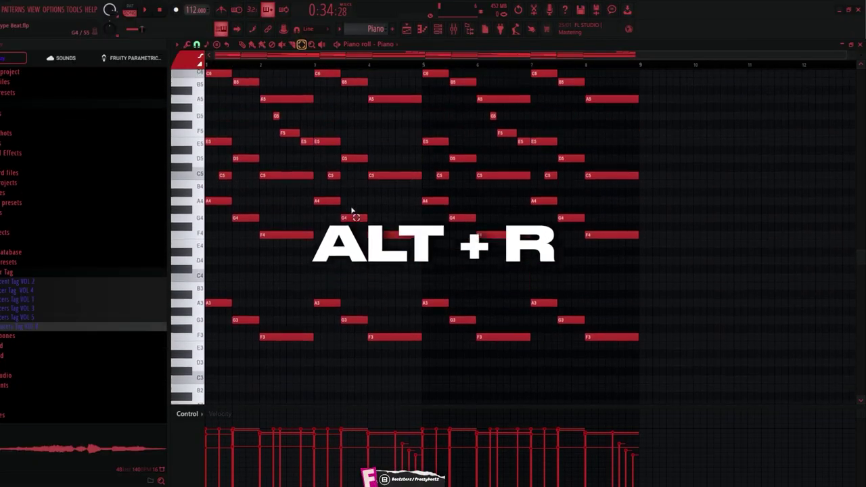
pyautogui.scroll(-2, 373, 125)
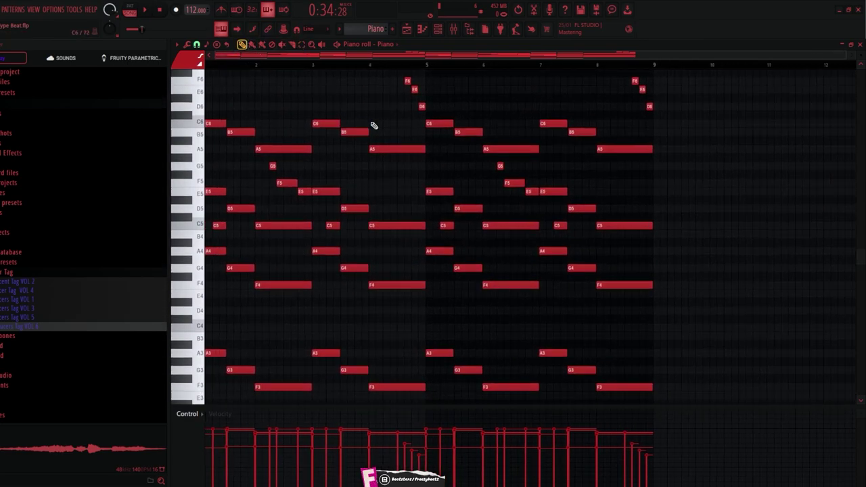
# - Play back the piano pattern and follow its chords and melody notes across all eight bars
pyautogui.press('space')
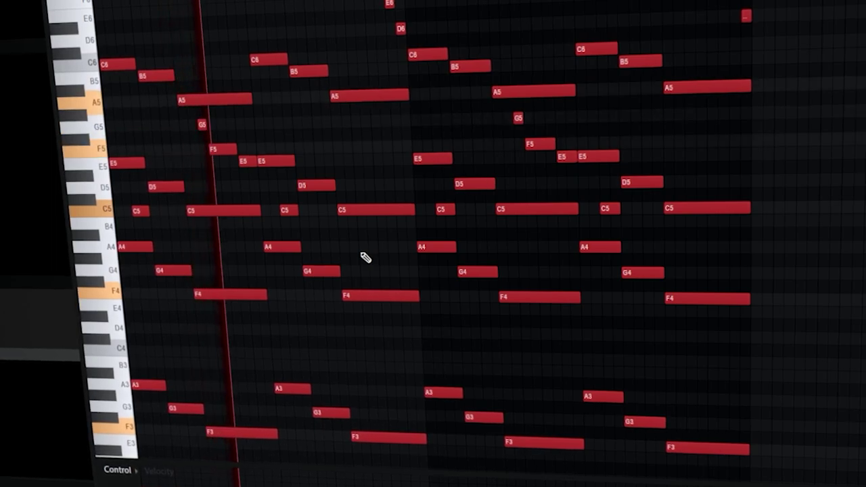
pyautogui.scroll(-1, 398, 251)
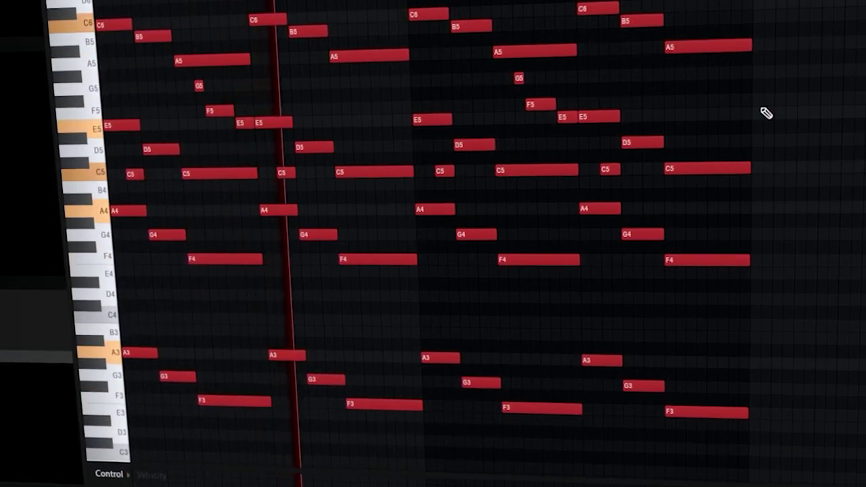
pyautogui.scroll(1, 773, 115)
pyautogui.scroll(2, 775, 115)
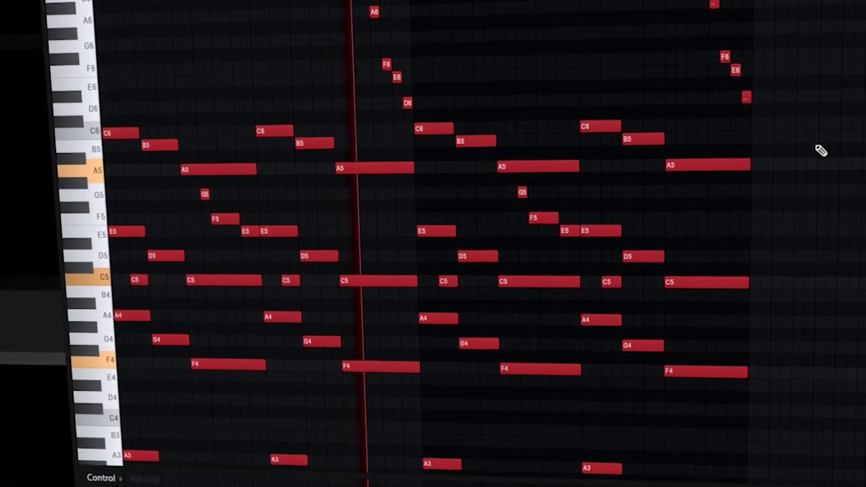
pyautogui.scroll(-3, 838, 157)
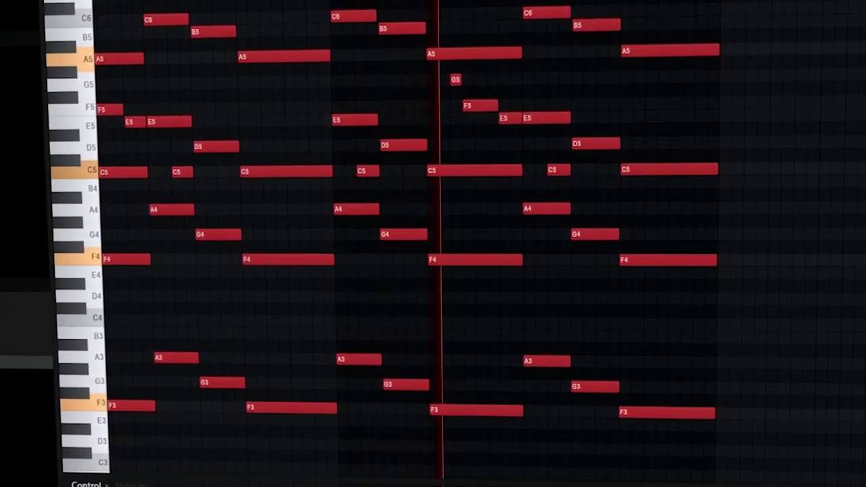
pyautogui.scroll(2, 433, 244)
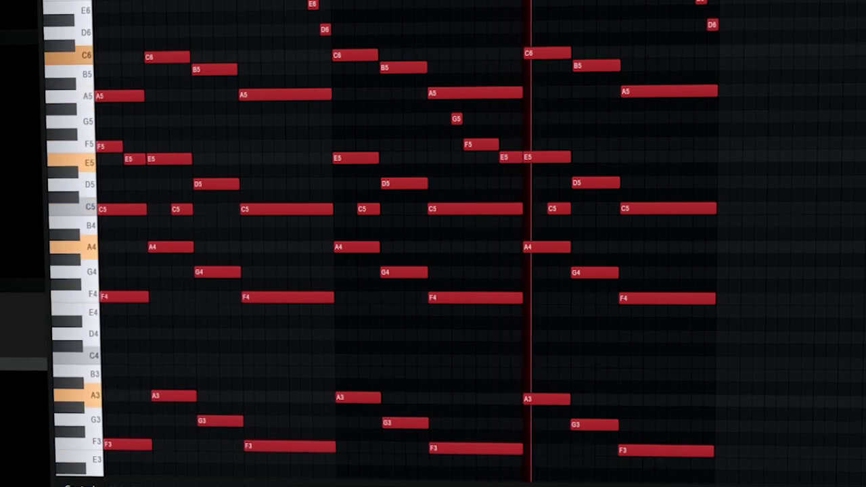
pyautogui.scroll(2, 433, 244)
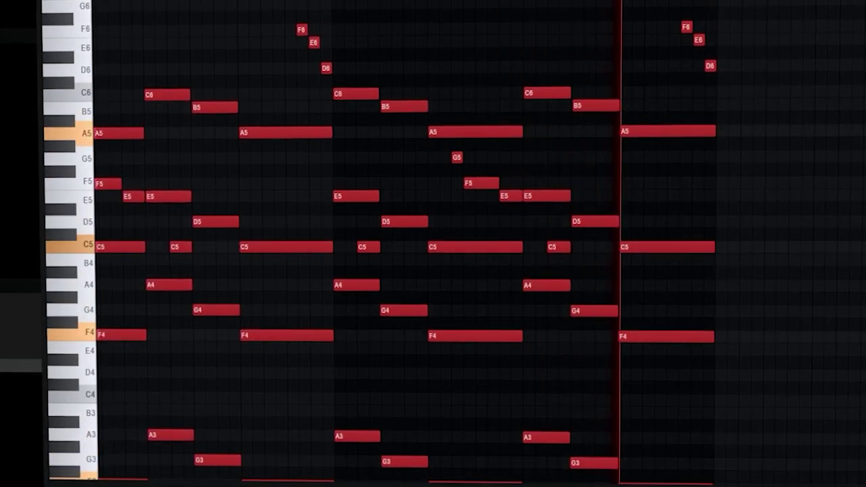
pyautogui.scroll(-2, 433, 244)
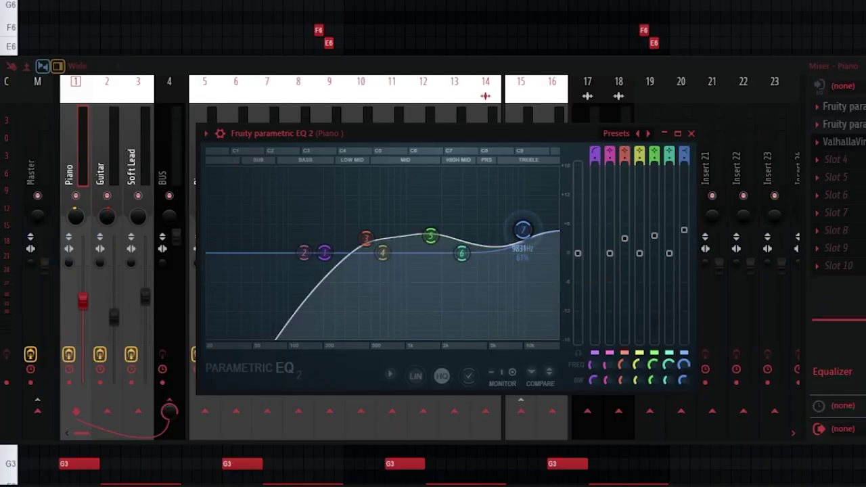
# - Examine the band settings of both Fruity parametric EQ 2 effects on the Piano mixer track
pyautogui.moveTo(430, 236); pyautogui.dragTo(430, 234)
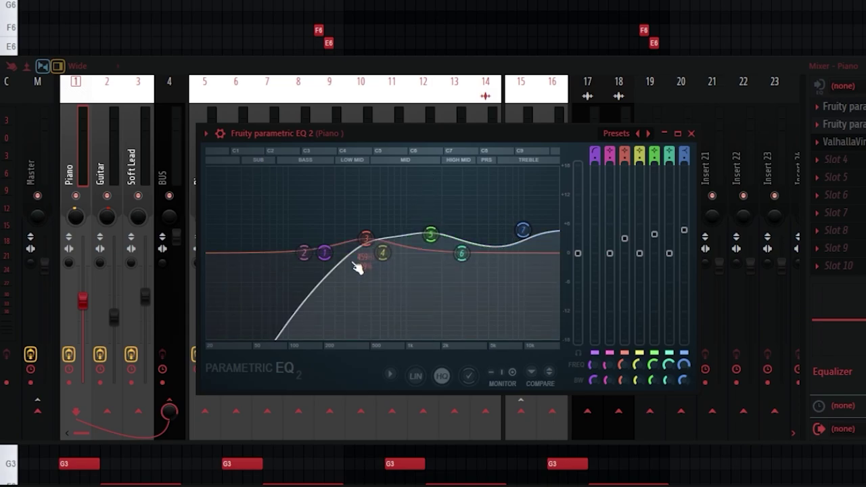
pyautogui.click(825, 126)
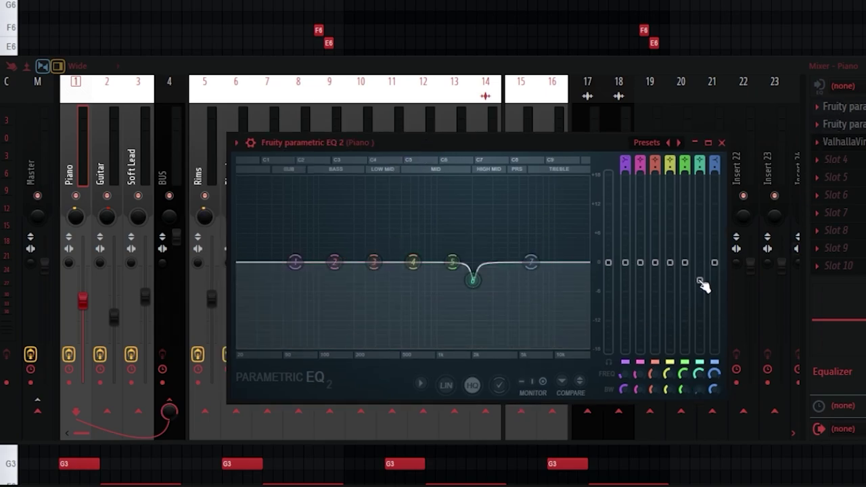
pyautogui.moveTo(472, 280)
pyautogui.mouseDown()
pyautogui.moveTo(472, 205)
pyautogui.moveTo(472, 280)
pyautogui.mouseUp()
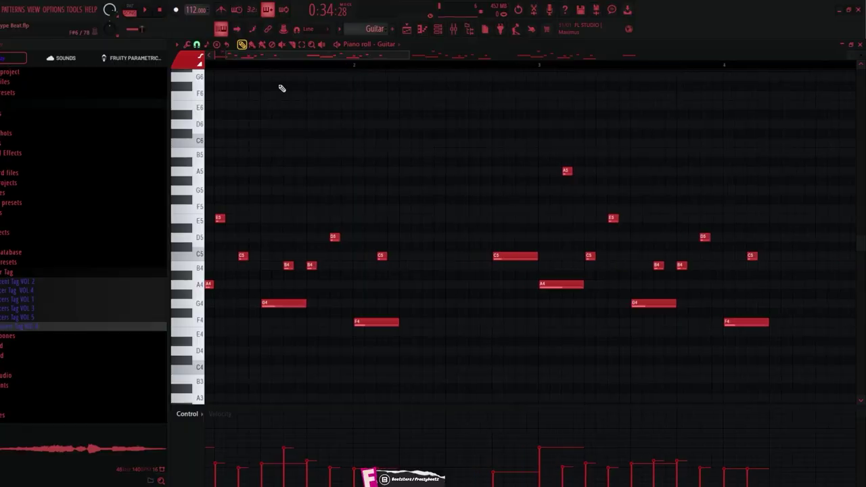
# - Examine the Guitar pattern's notes from the first bar through all eight bars
pyautogui.moveTo(235, 57); pyautogui.dragTo(208, 57)
pyautogui.scroll(-2, 250, 264)
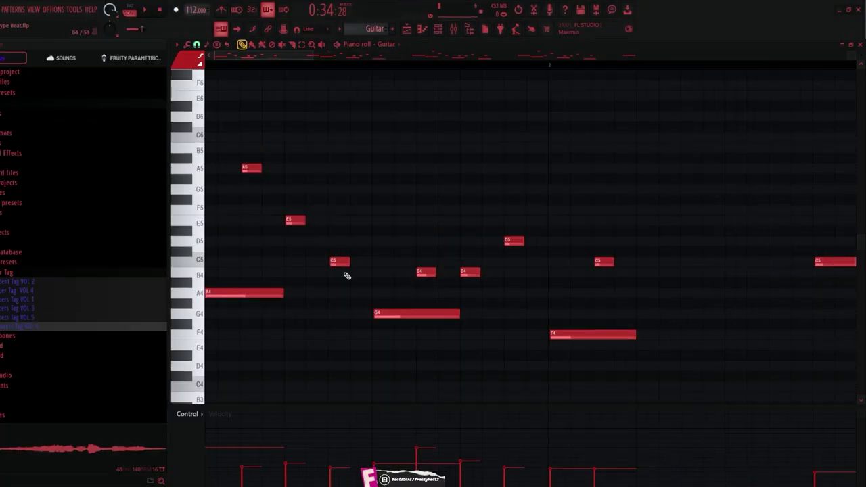
pyautogui.scroll(-3, 431, 280)
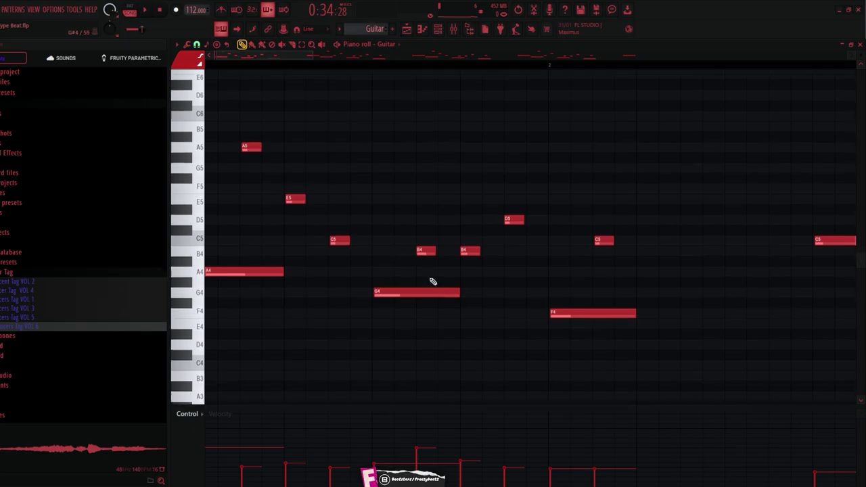
pyautogui.scroll(-1, 440, 219)
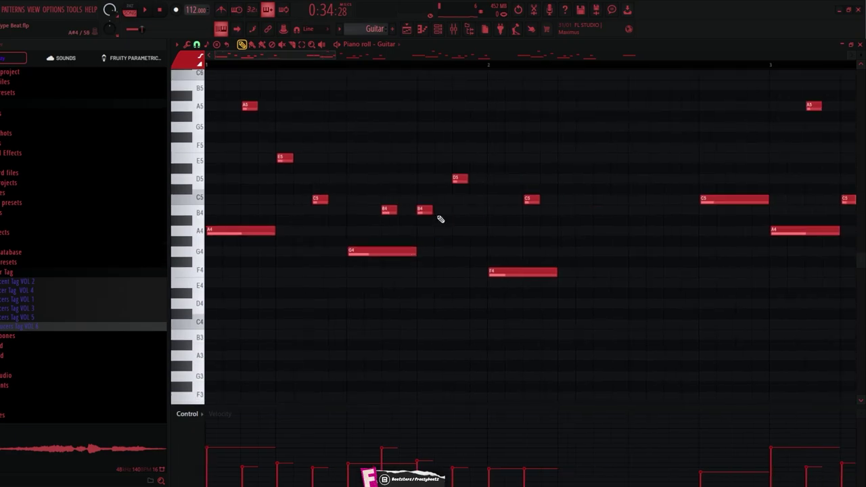
pyautogui.scroll(-3, 382, 216)
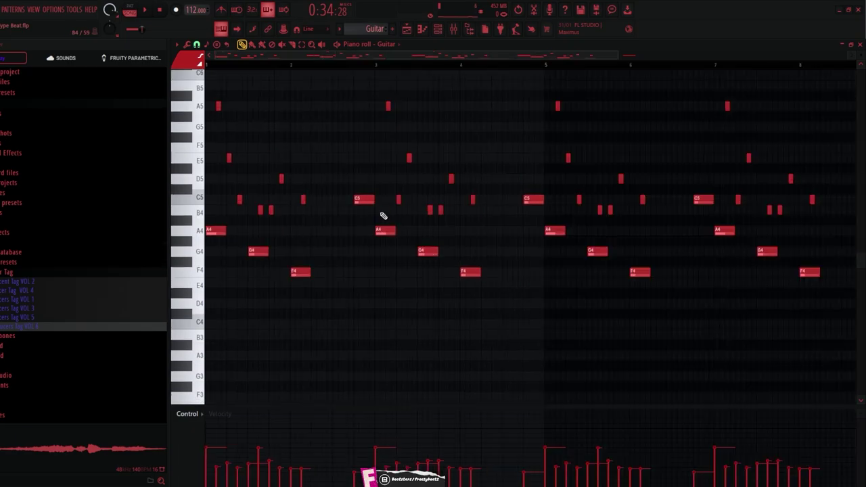
pyautogui.scroll(-1, 312, 207)
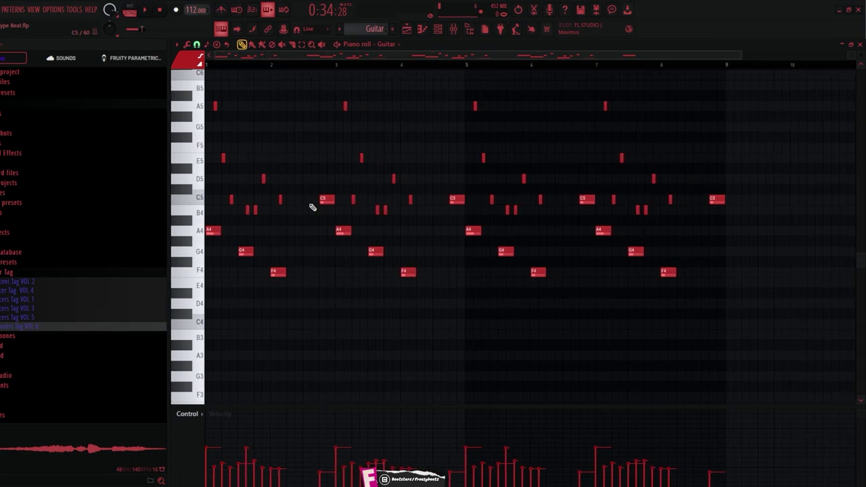
# - Inspect the start timing of the guitar's short C5 note in bar 1 and the velocities of the guitar notes
pyautogui.scroll(4, 306, 238)
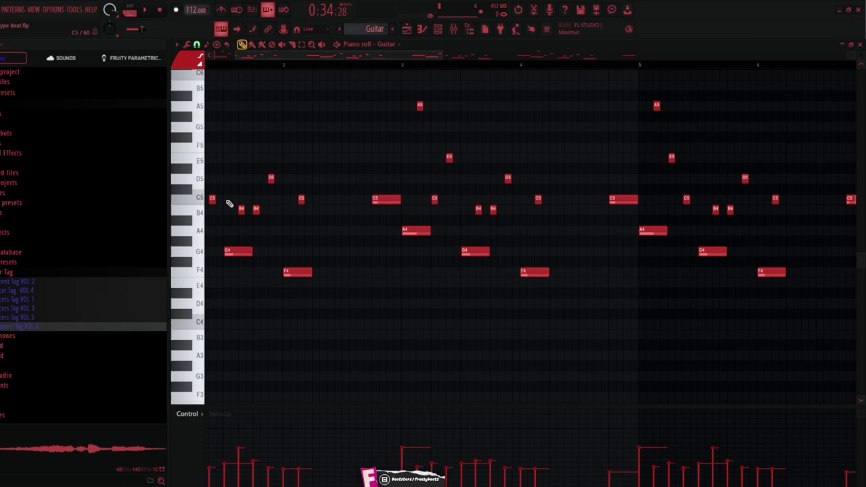
pyautogui.hscroll(-1, 339, 102)
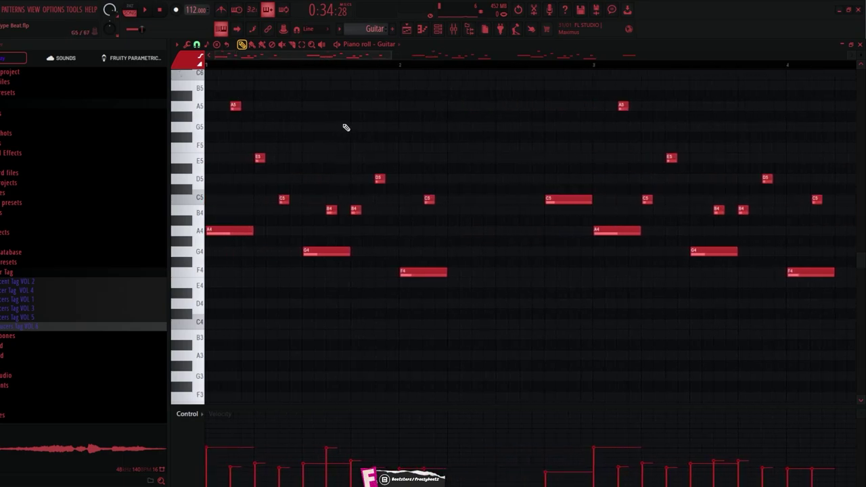
pyautogui.scroll(5, 344, 195)
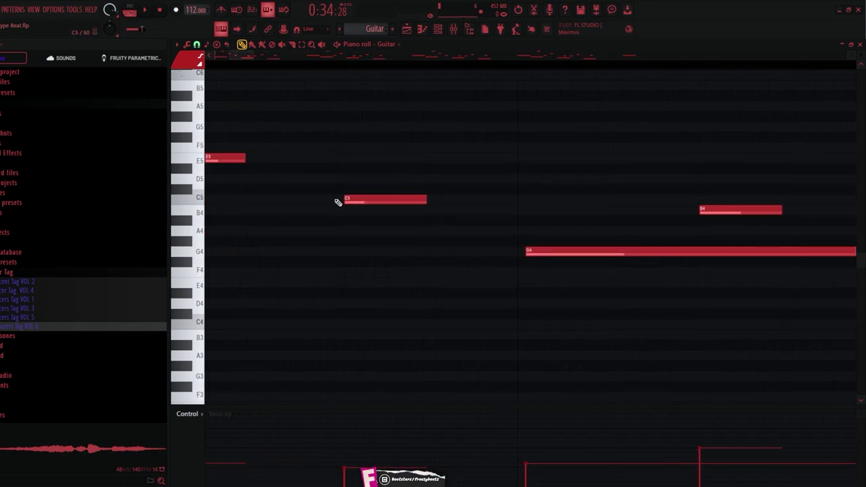
pyautogui.scroll(-6, 344, 177)
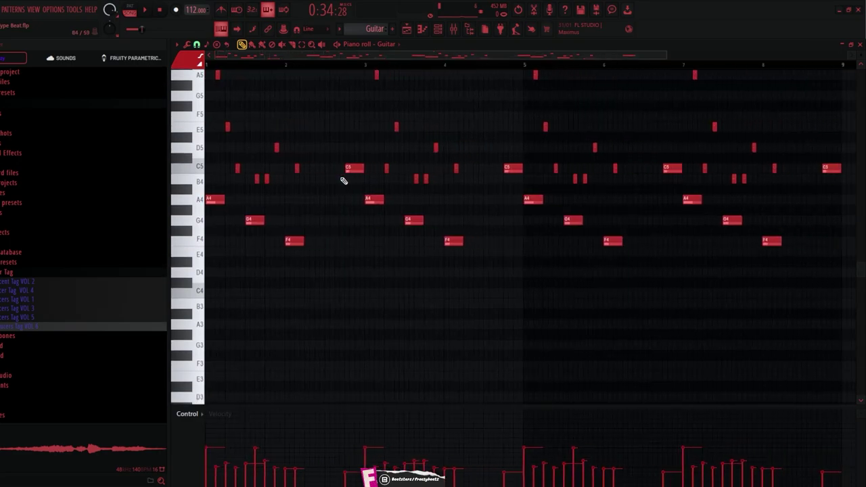
pyautogui.scroll(1, 344, 177)
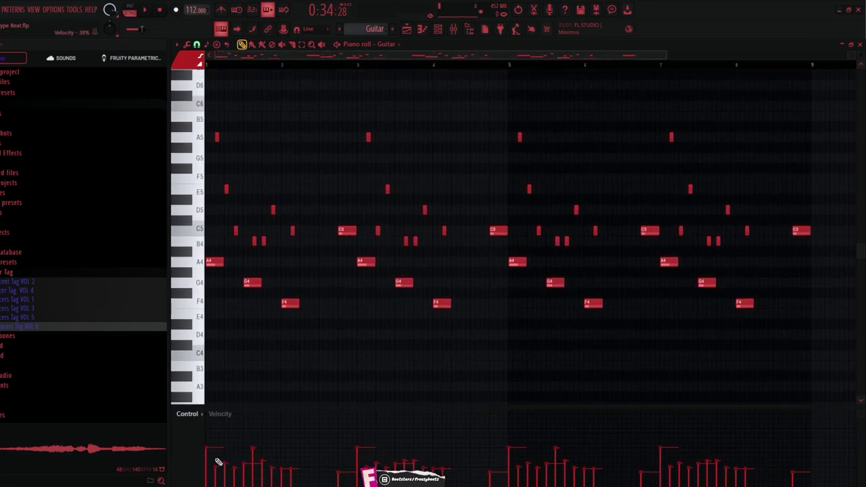
pyautogui.scroll(-1, 328, 72)
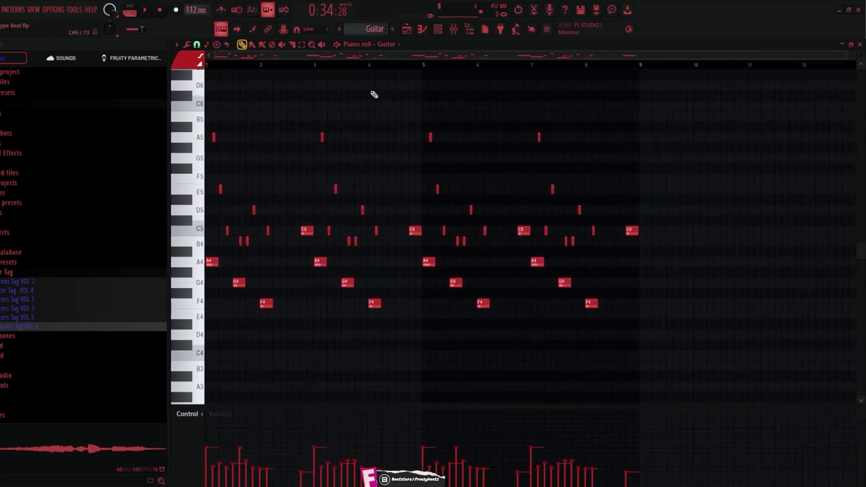
# - Play back the guitar pattern and follow its notes in the piano roll
pyautogui.press('space')
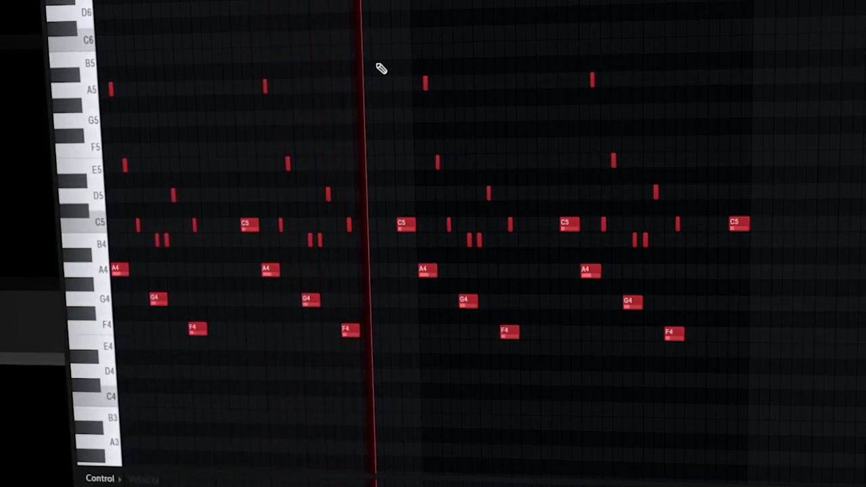
pyautogui.scroll(-1, 821, 180)
pyautogui.scroll(3, 832, 185)
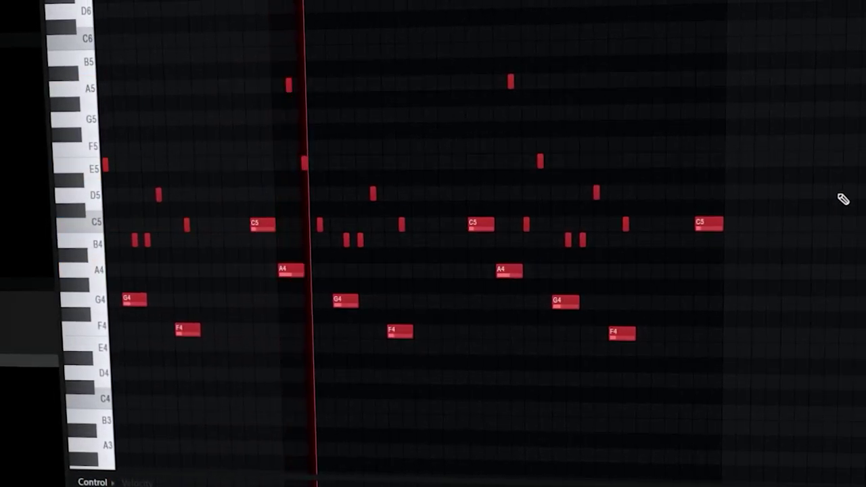
# - Follow the rest of the guitar pattern in the piano roll during playback
pyautogui.scroll(-1, 839, 264)
pyautogui.scroll(1, 839, 266)
pyautogui.scroll(-1, 839, 264)
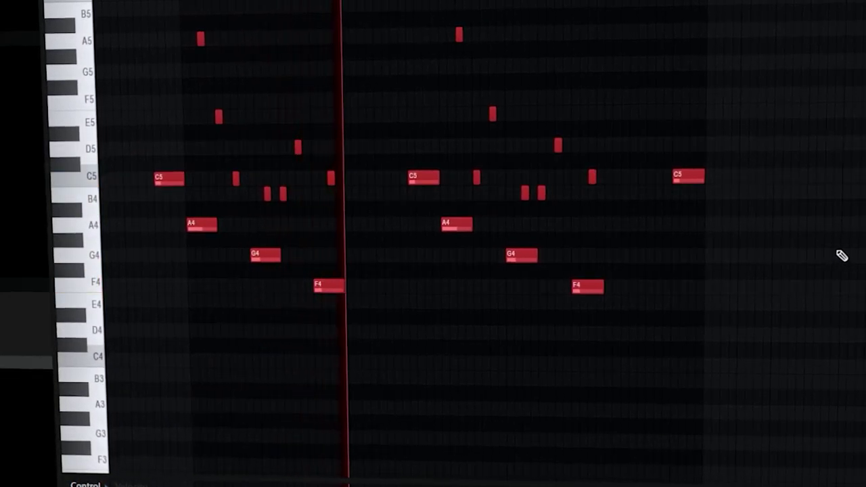
pyautogui.scroll(1, 857, 249)
pyautogui.scroll(1, 860, 250)
pyautogui.scroll(1, 862, 230)
pyautogui.scroll(-3, 864, 198)
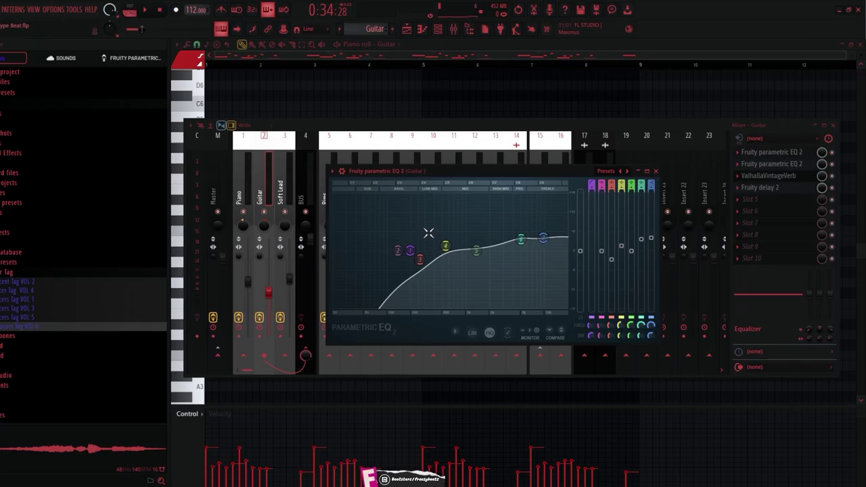
# - Review both Guitar EQ effects, raise band 4 of the second one and play the pattern to audition that frequency
pyautogui.moveTo(410, 251); pyautogui.dragTo(409, 251)
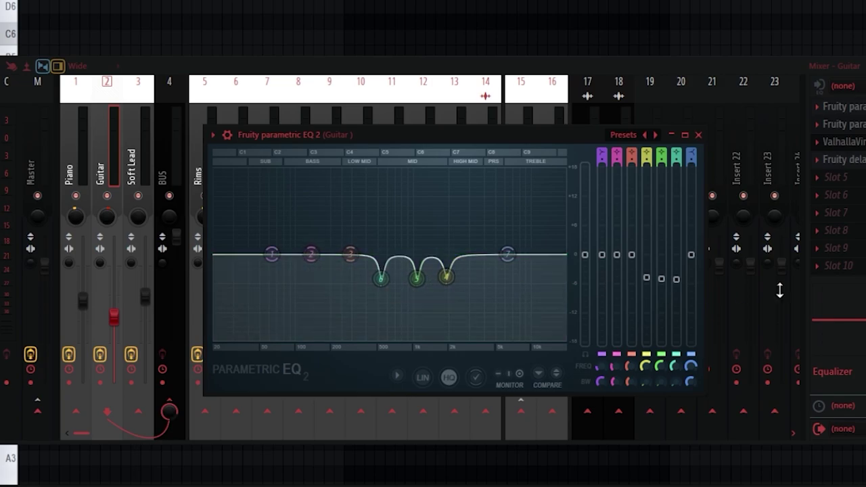
pyautogui.moveTo(648, 278); pyautogui.dragTo(649, 199)
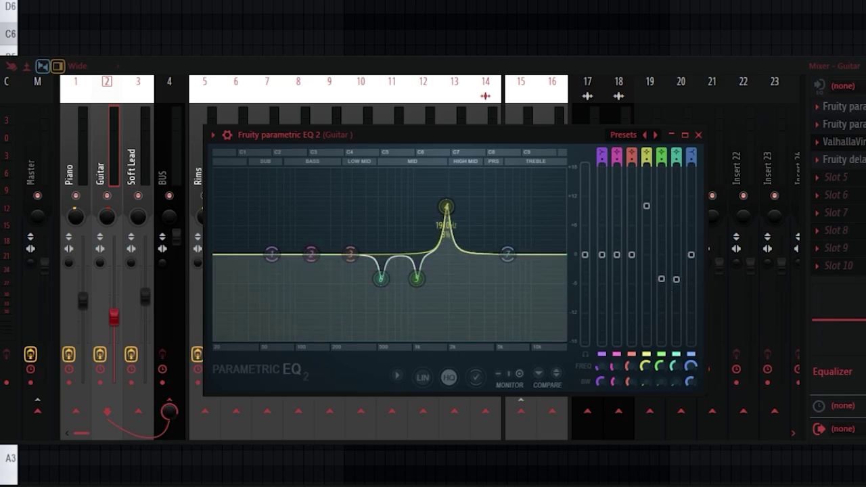
pyautogui.press('space')
pyautogui.press('space')
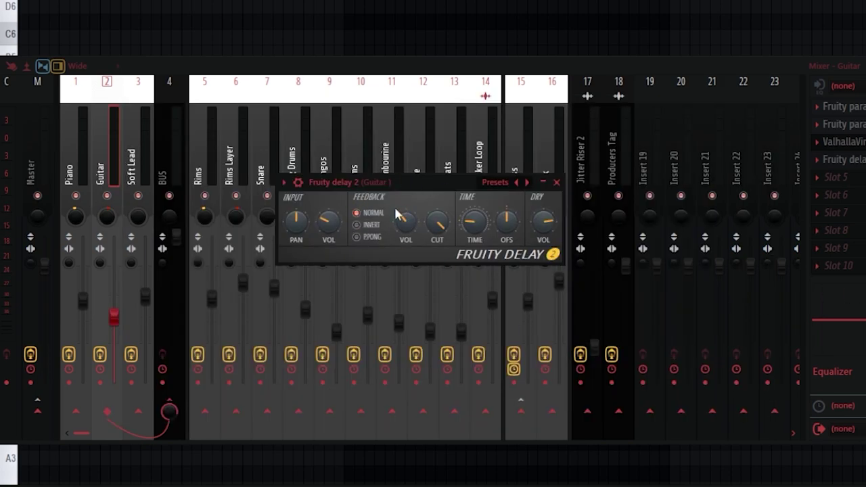
# - Examine the repeated A5 notes of the Soft Lead pattern across all eight bars
pyautogui.scroll(-2, 397, 187)
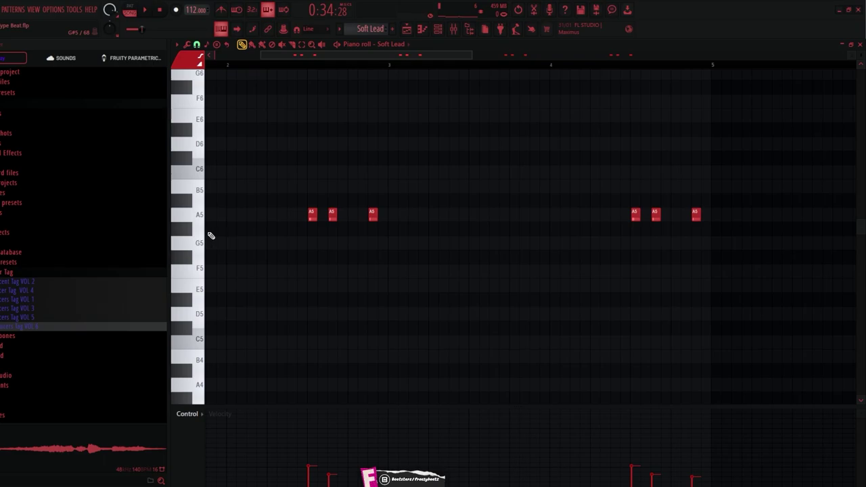
pyautogui.scroll(2, 308, 46)
pyautogui.moveTo(238, 201); pyautogui.dragTo(358, 232)
pyautogui.scroll(-4, 377, 165)
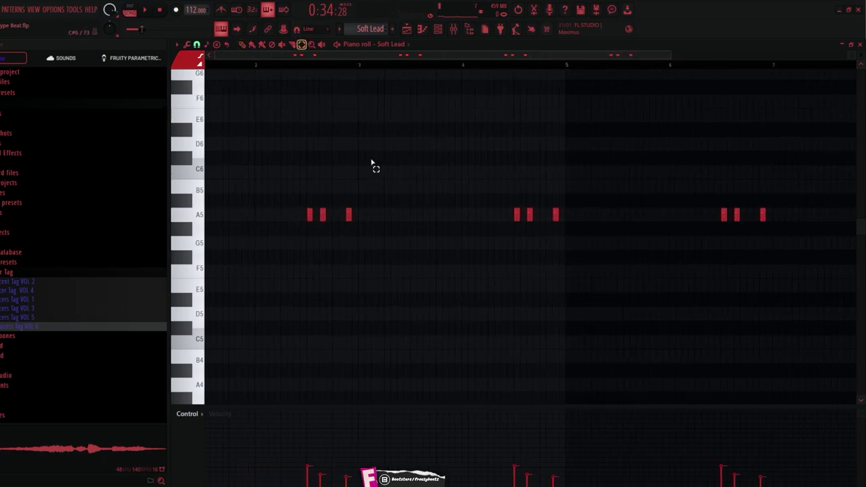
pyautogui.moveTo(402, 195)
pyautogui.mouseDown()
pyautogui.moveTo(495, 232)
pyautogui.moveTo(537, 233)
pyautogui.mouseUp()
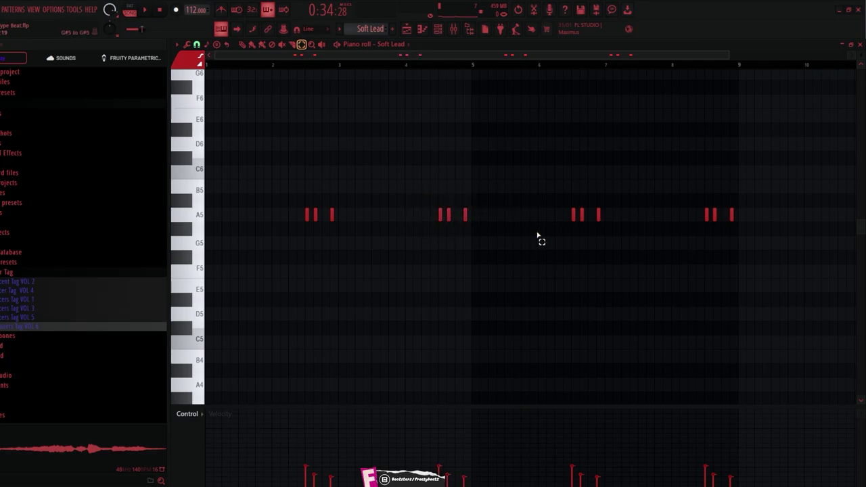
pyautogui.click(337, 134)
# - Inspect the velocities and start timing of the three Soft Lead notes in bar 2
pyautogui.click(242, 44)
pyautogui.scroll(4, 291, 158)
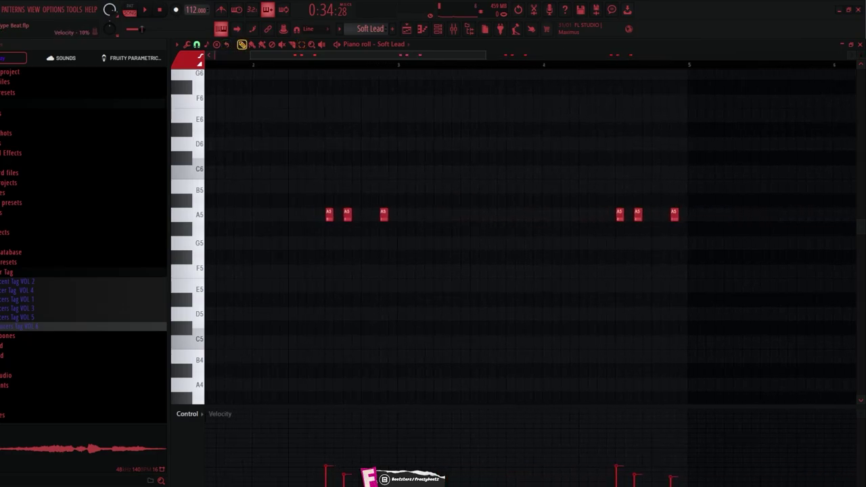
pyautogui.scroll(4, 295, 213)
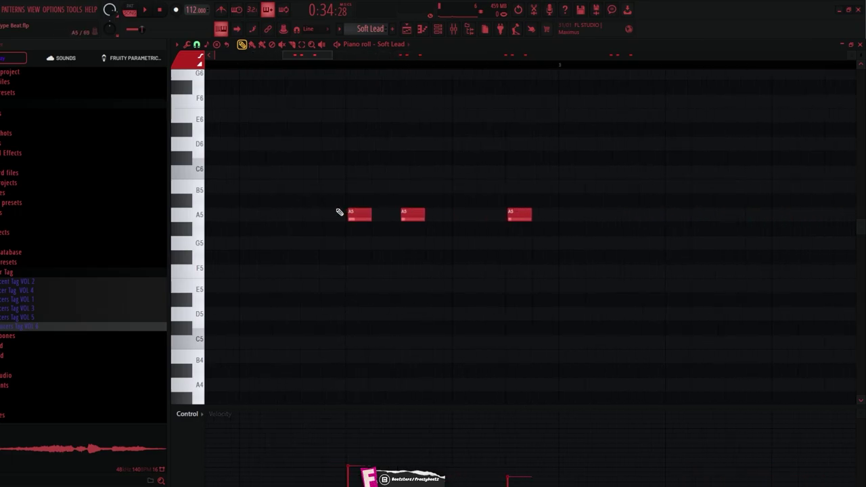
pyautogui.scroll(-5, 352, 215)
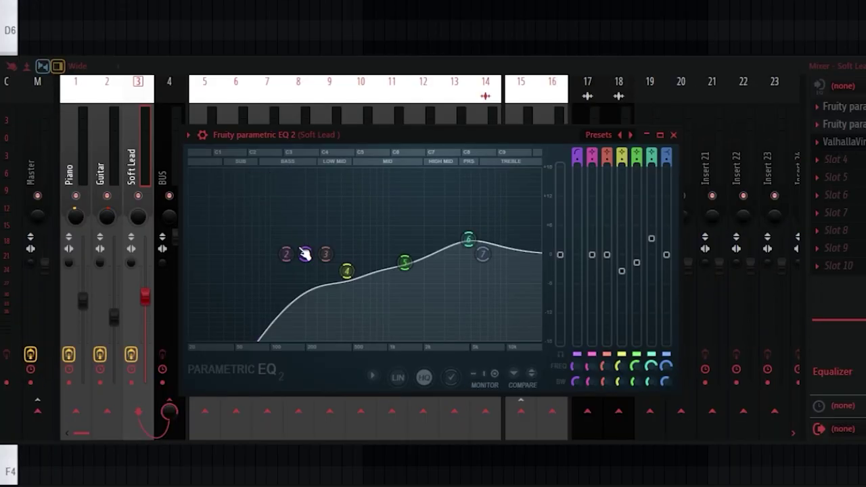
# - Review bands 4, 5 and 6 of the first Soft Lead EQ and raise band 6 of the second to audition it
pyautogui.click(397, 251)
pyautogui.click(504, 241)
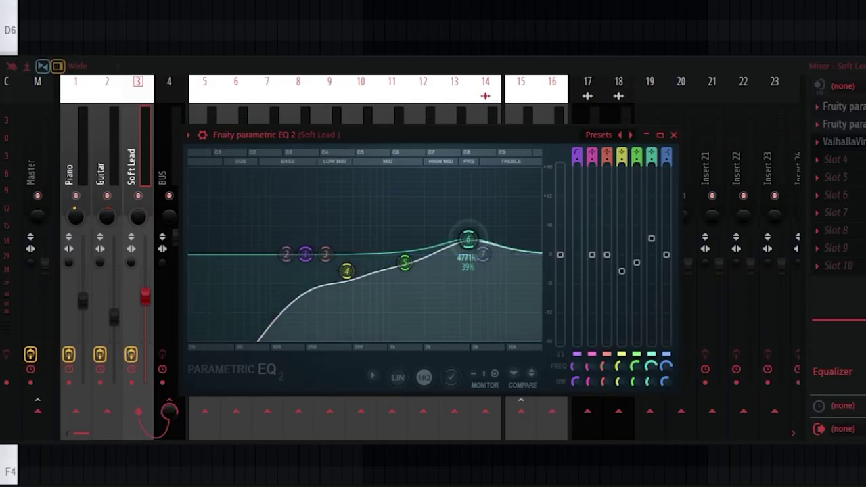
pyautogui.click(404, 261)
pyautogui.click(348, 271)
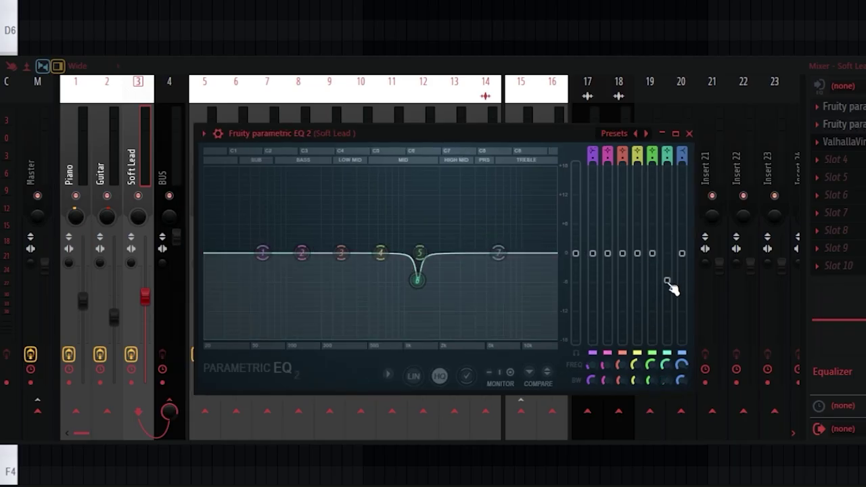
pyautogui.moveTo(667, 283); pyautogui.dragTo(667, 183)
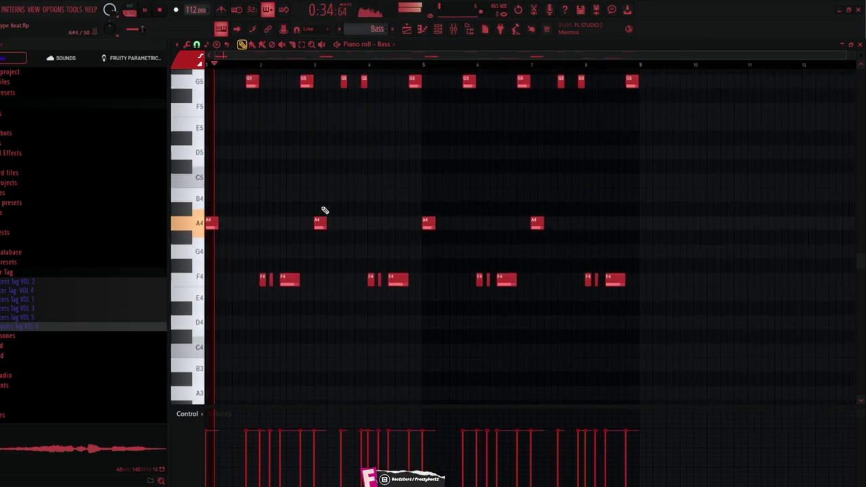
# - Follow the A4, G5 and F4 notes of the Bass pattern in the piano roll during playback
pyautogui.scroll(-1, 325, 208)
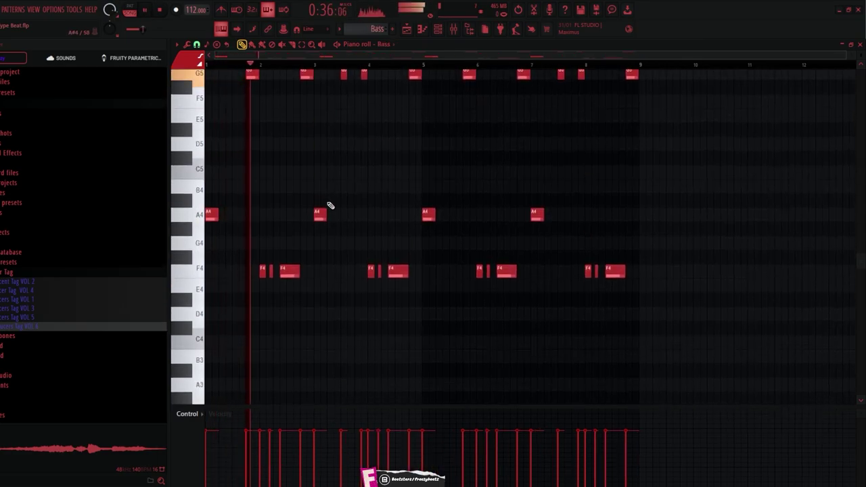
pyautogui.scroll(1, 331, 208)
pyautogui.scroll(-1, 331, 210)
pyautogui.scroll(1, 331, 209)
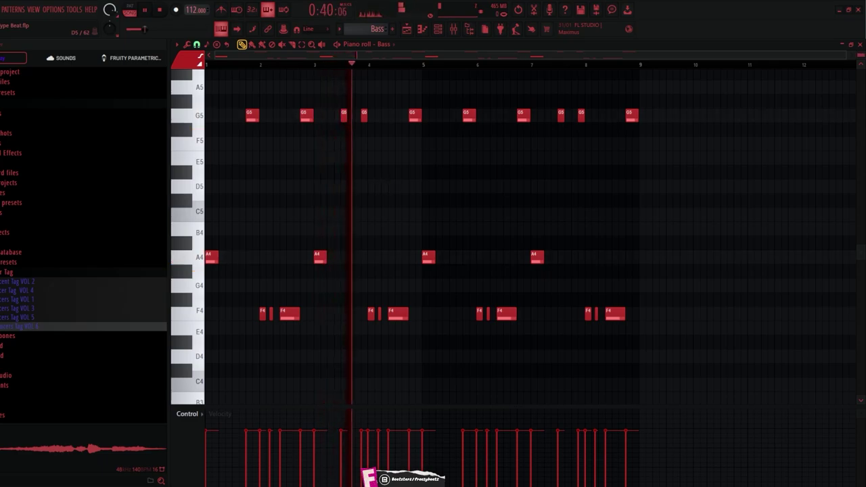
pyautogui.scroll(-1, 386, 187)
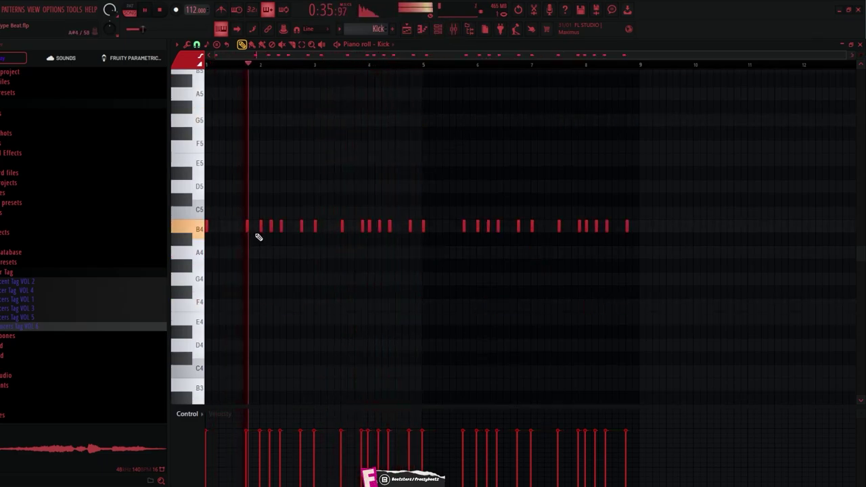
# - Stop the Kick pattern playback and view the Shaker Loop and drum clips from bar 17 in the playlist
pyautogui.press('space')
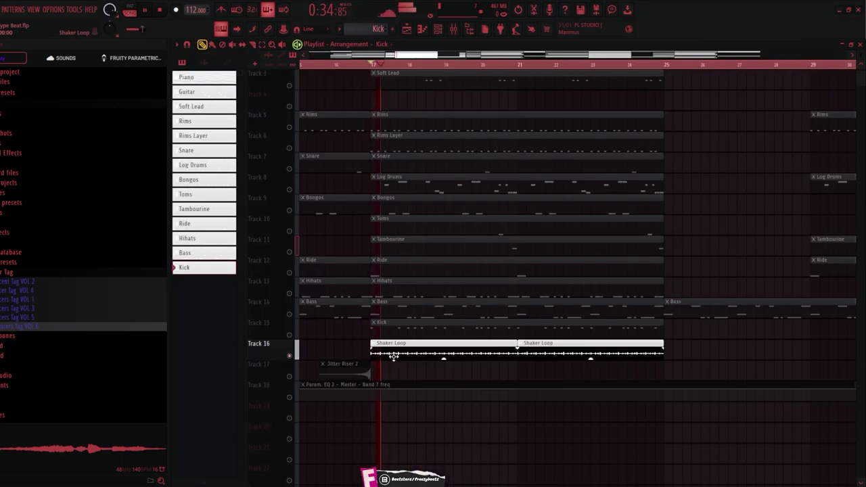
pyautogui.scroll(-1, 392, 341)
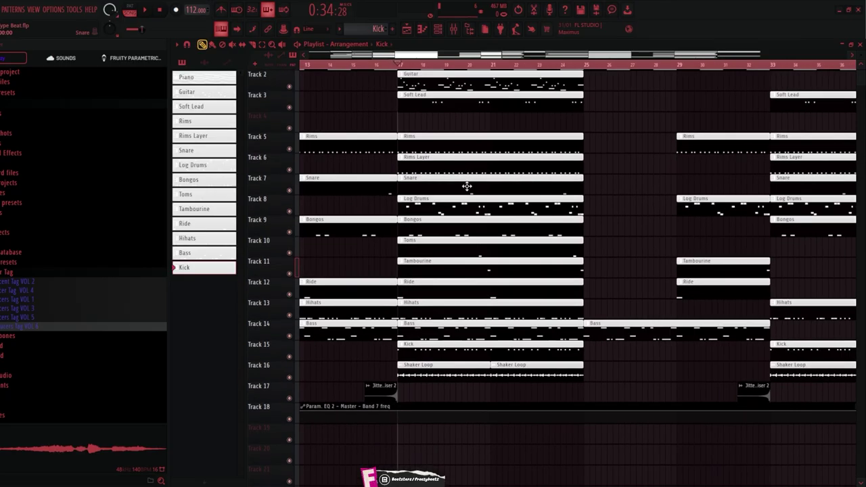
pyautogui.keyDown('ctrl'); pyautogui.scroll(2, 539, 203); pyautogui.keyUp('ctrl')
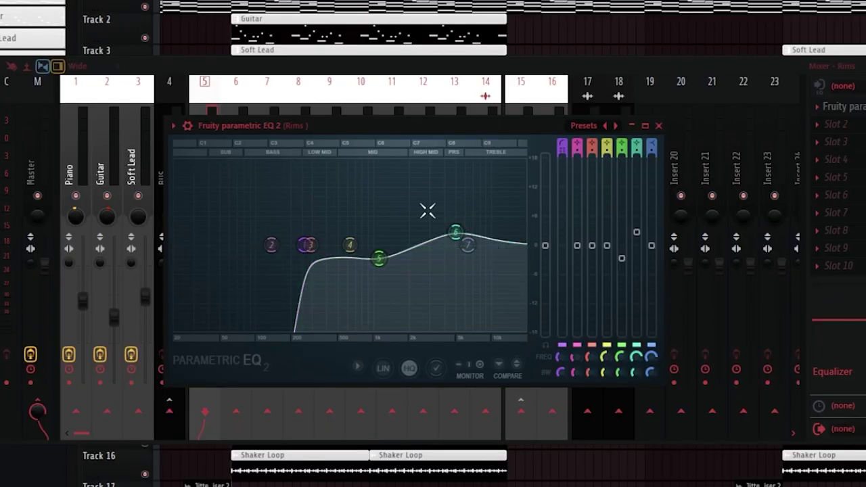
# - Review the EQ bands of the Rims, Snare, Log Drums and Toms mixer tracks, plus the reverbs on the last three
pyautogui.moveTo(379, 258); pyautogui.dragTo(379, 257)
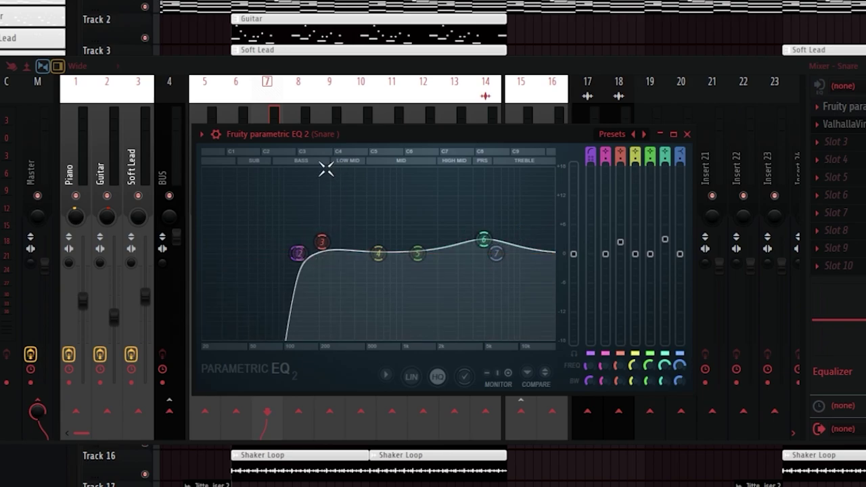
pyautogui.click(838, 127)
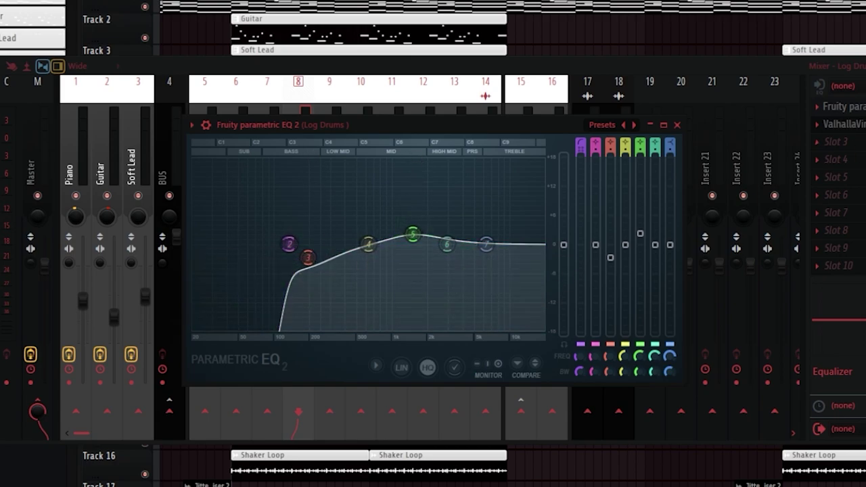
pyautogui.click(846, 124)
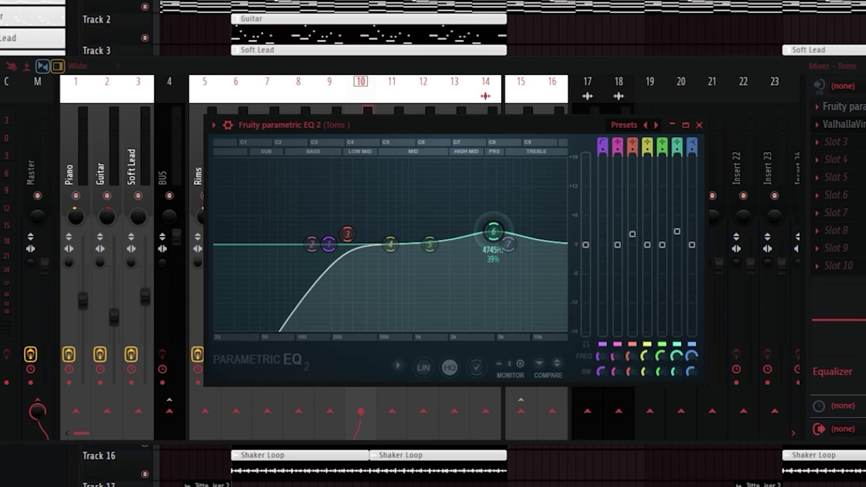
pyautogui.click(836, 124)
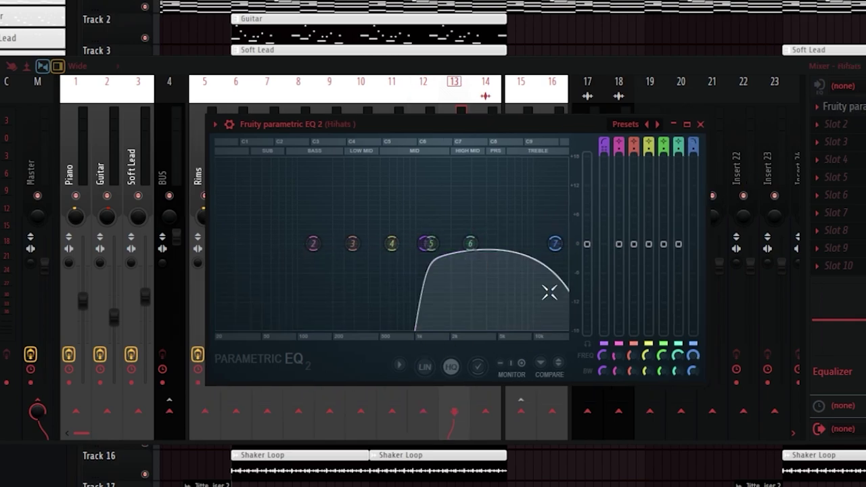
# - Inspect the filter options of band 7 in the Hihats track's parametric EQ
pyautogui.rightClick(555, 244)
pyautogui.moveTo(561, 283)
pyautogui.click(622, 294)
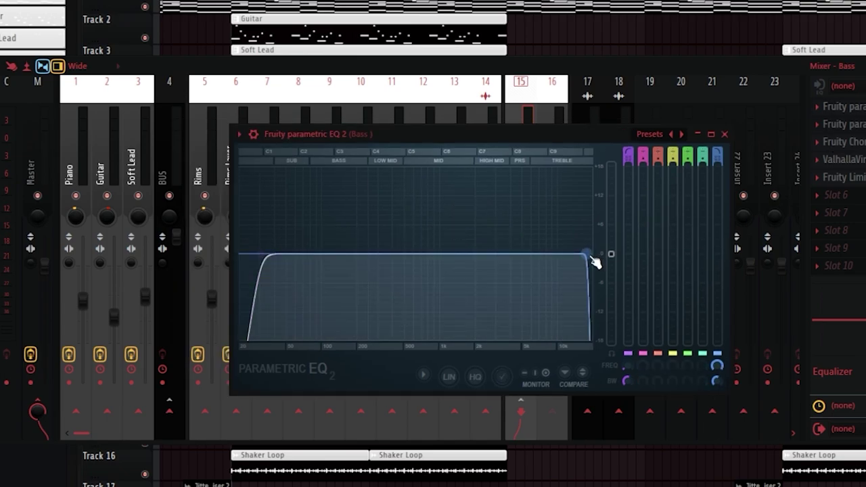
# - Review the Bass track's Fruity Chorus, ValhallaVintageVerb and Fruity Limiter settings, and open the EQ in the first effect slot
pyautogui.click(839, 142)
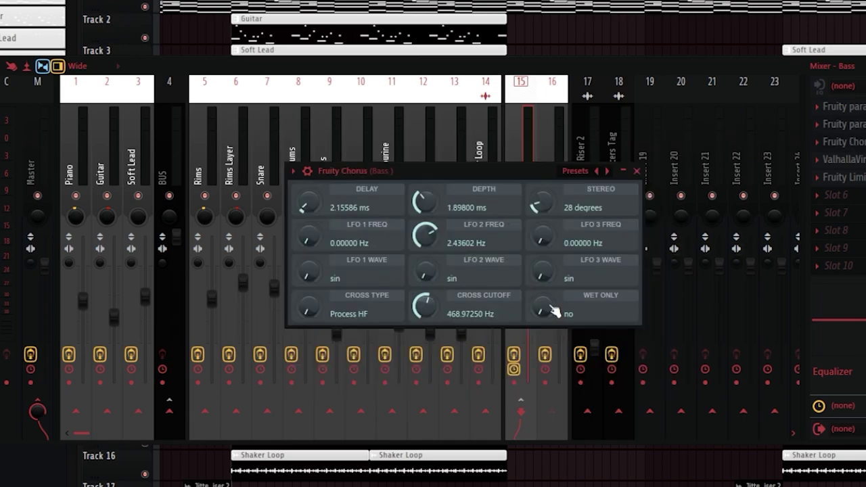
pyautogui.click(845, 160)
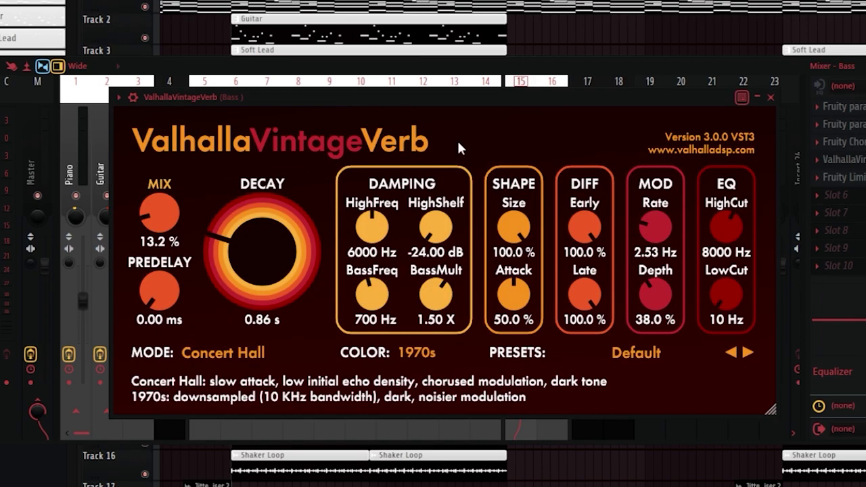
pyautogui.click(857, 177)
pyautogui.click(857, 177)
pyautogui.click(546, 205)
pyautogui.click(854, 106)
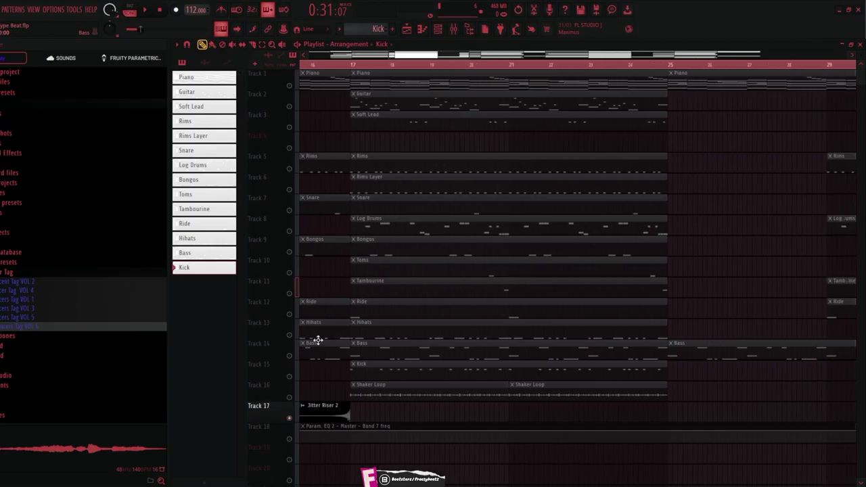
# - Set the playback position to the start of the Jitter Riser 2 clip before bar 17 and review its EQ and reverb
pyautogui.scroll(3, 294, 358)
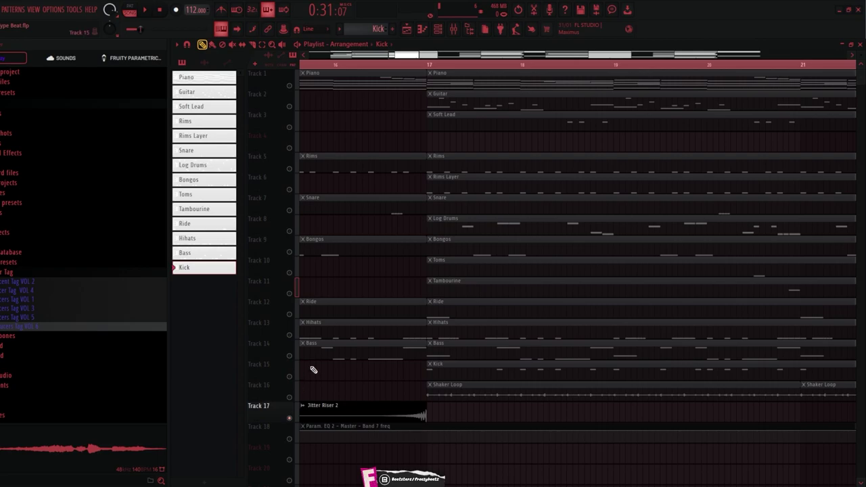
pyautogui.scroll(-2, 306, 374)
pyautogui.scroll(2, 300, 376)
pyautogui.moveTo(409, 55)
pyautogui.mouseDown()
pyautogui.moveTo(425, 61)
pyautogui.moveTo(408, 62)
pyautogui.mouseUp()
pyautogui.scroll(1, 475, 333)
pyautogui.click(345, 65)
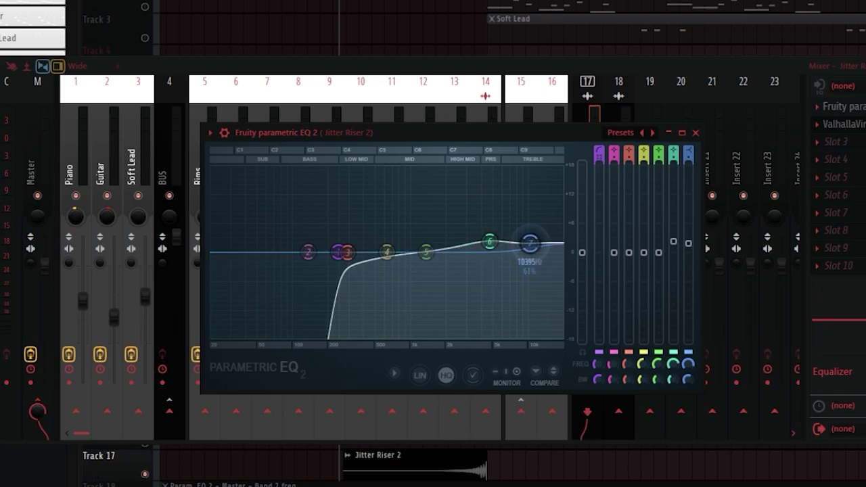
pyautogui.click(839, 124)
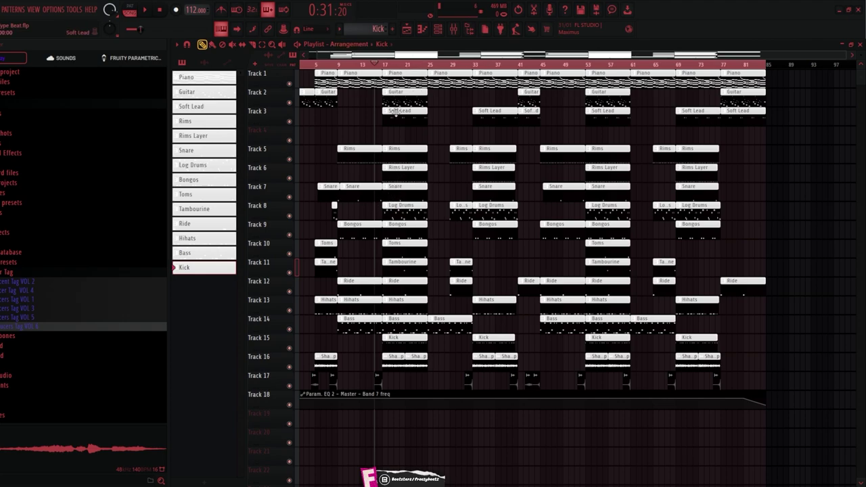
# - Examine the full song arrangement across all playlist tracks
pyautogui.scroll(1, 382, 139)
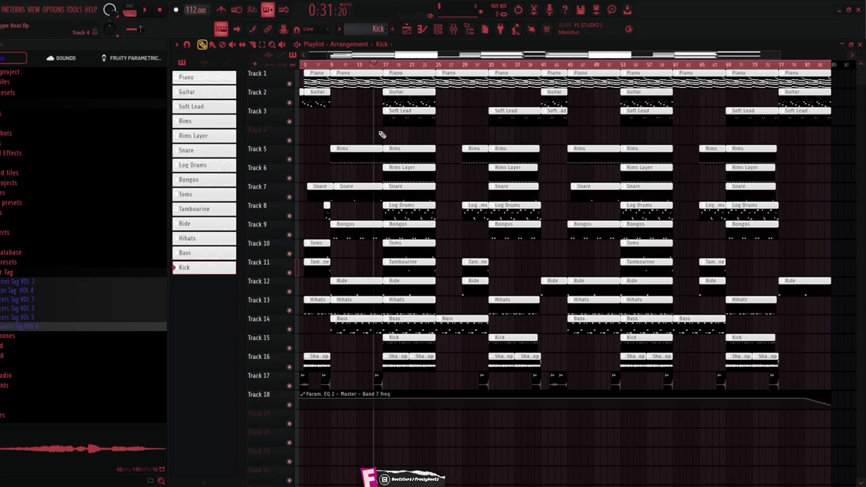
pyautogui.scroll(1, 349, 154)
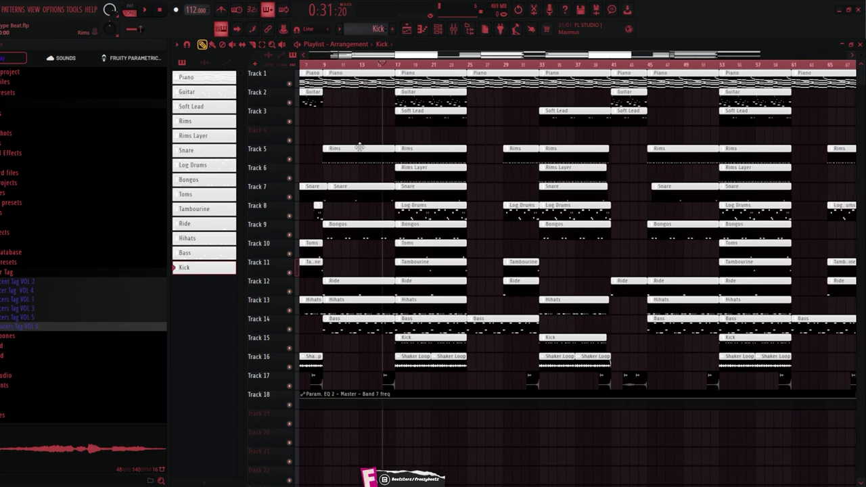